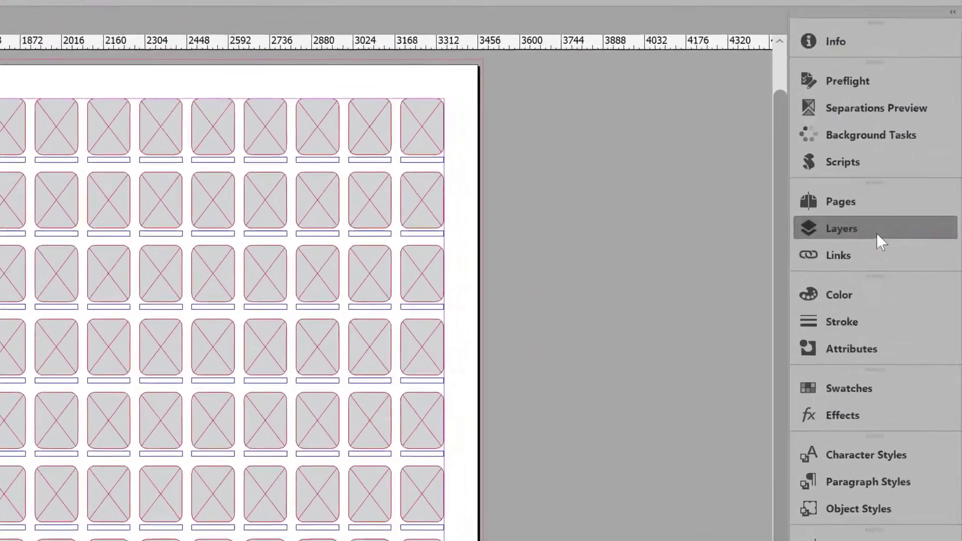
Step: Start the Headshot Layout script with Photos as the images layer and Names as the text layer
{"action": "left_click", "coordinate": [902, 174]}
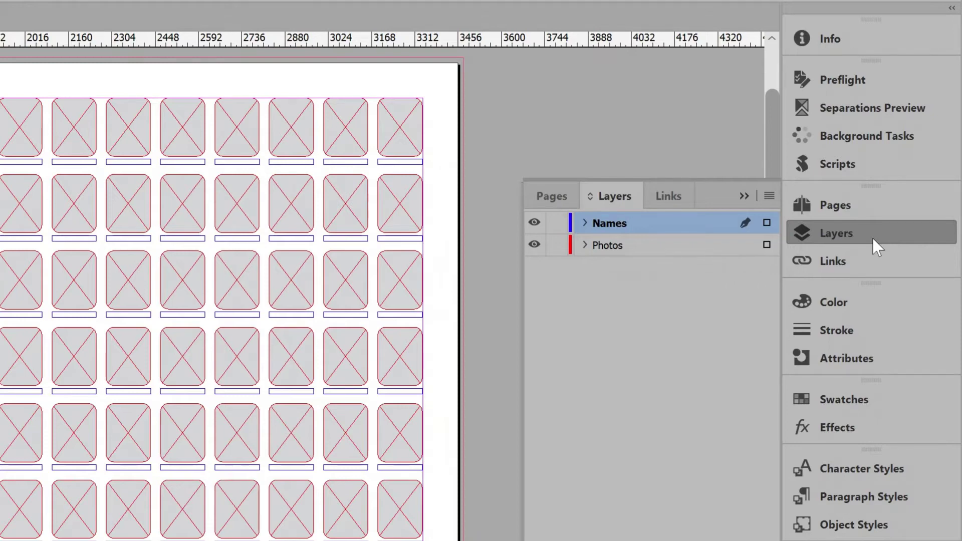
{"action": "left_click", "coordinate": [871, 164]}
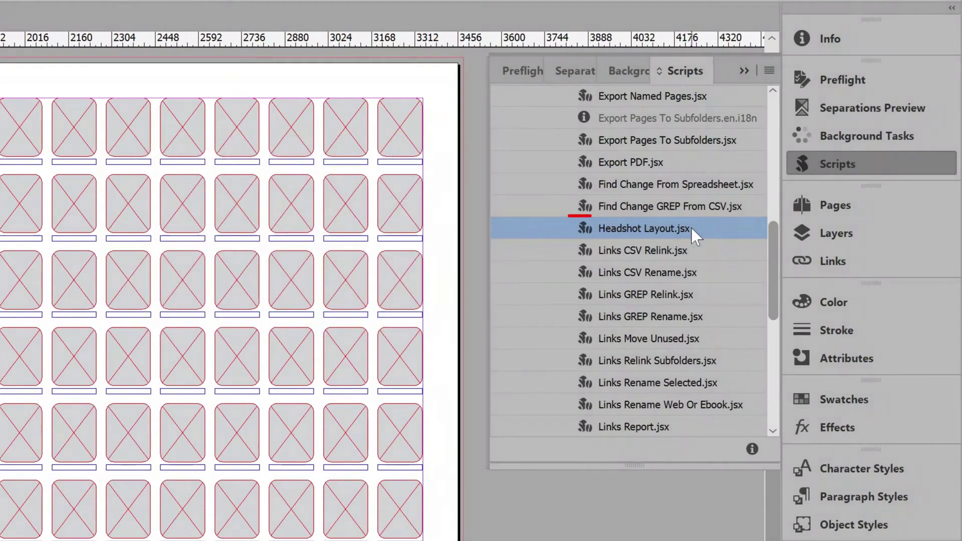
{"action": "double_click", "coordinate": [646, 228]}
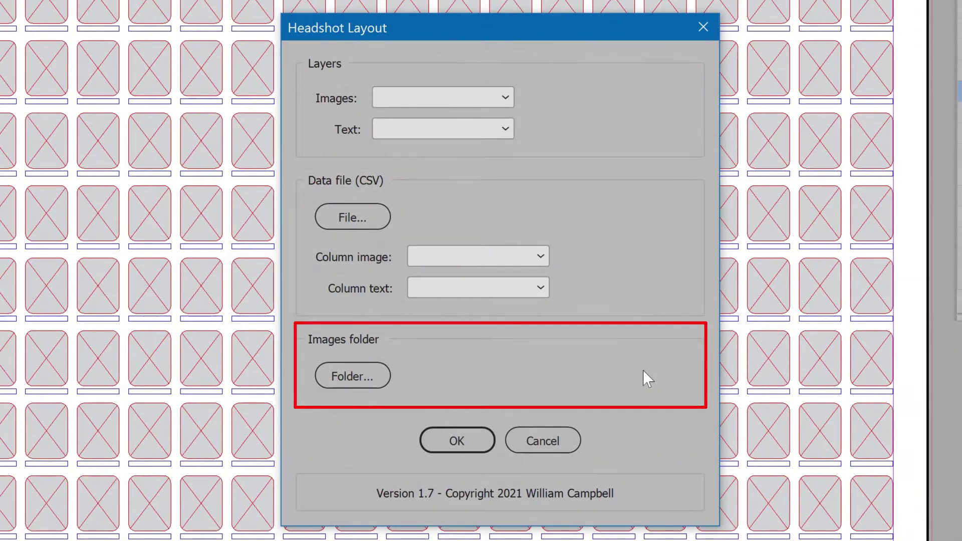
{"action": "left_click", "coordinate": [506, 98]}
{"action": "left_click", "coordinate": [488, 139]}
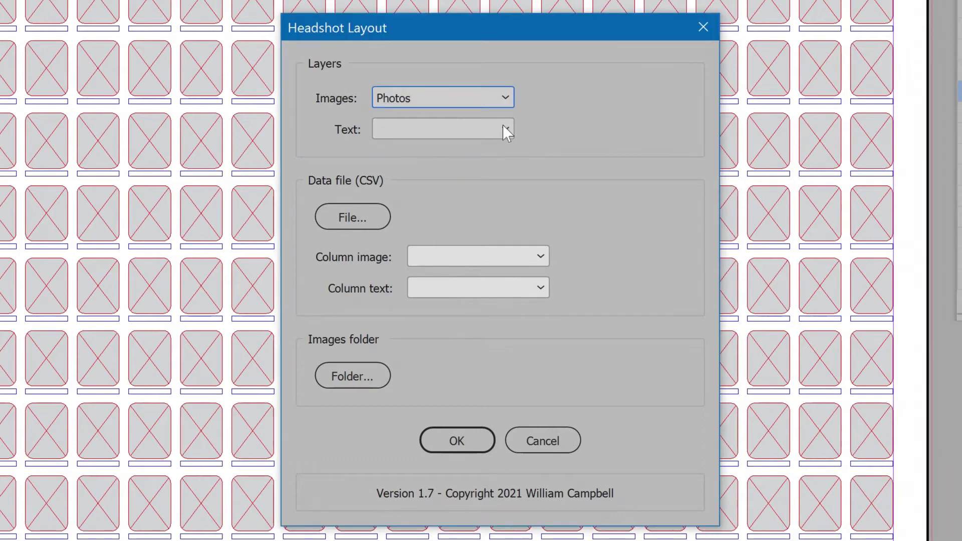
{"action": "left_click", "coordinate": [503, 126]}
{"action": "left_click", "coordinate": [495, 146]}
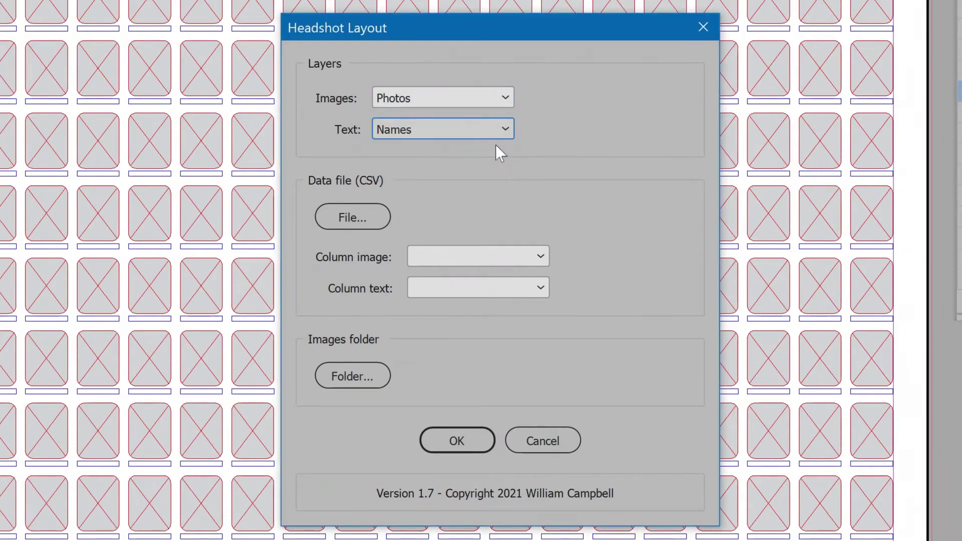
Step: Load Headshot Layout Data.csv as the data file, with Photo as the image column and Name as the text column
{"action": "left_click", "coordinate": [359, 216]}
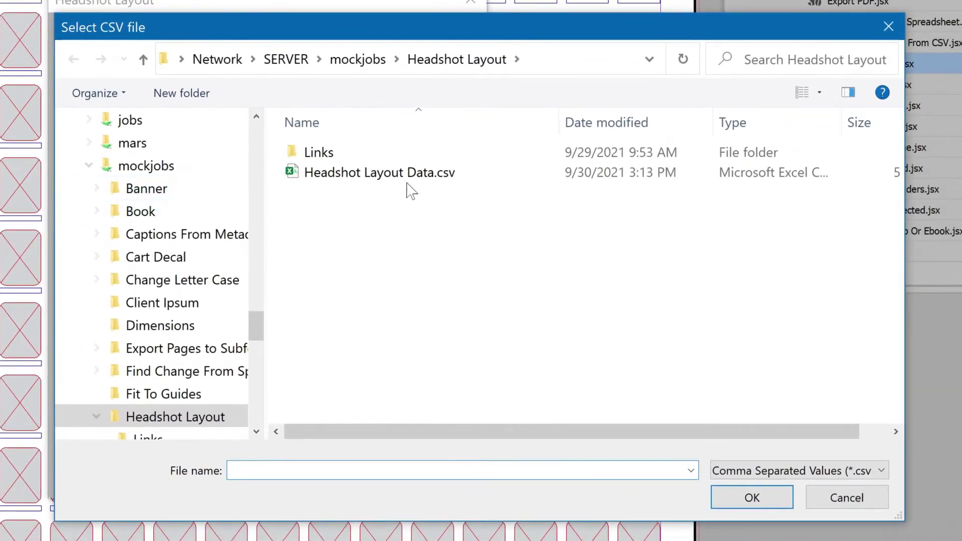
{"action": "left_click", "coordinate": [425, 179]}
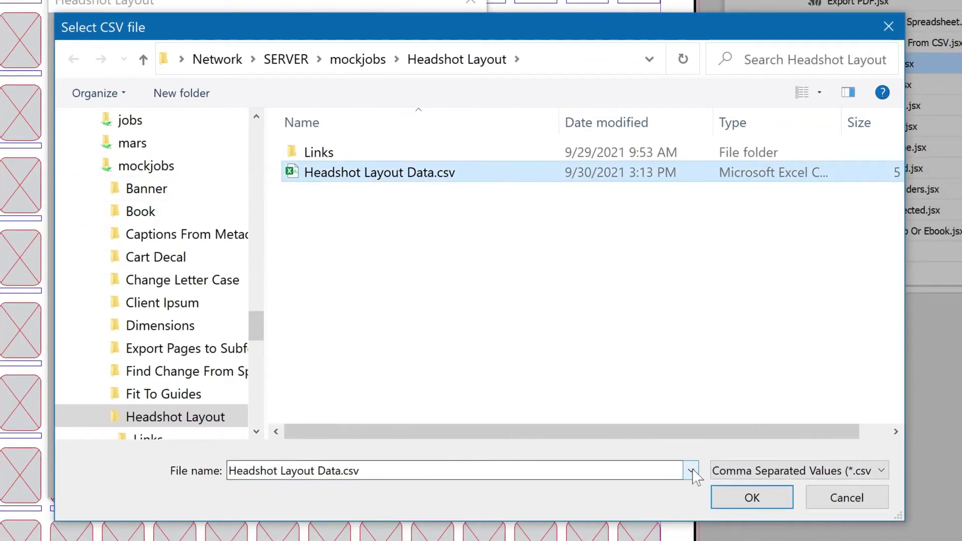
{"action": "left_click", "coordinate": [752, 498]}
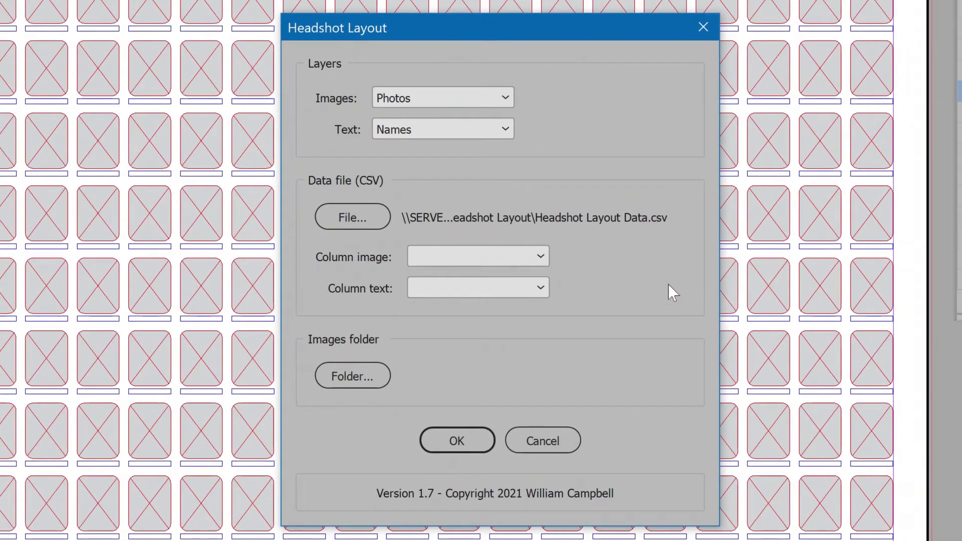
{"action": "left_click", "coordinate": [545, 249]}
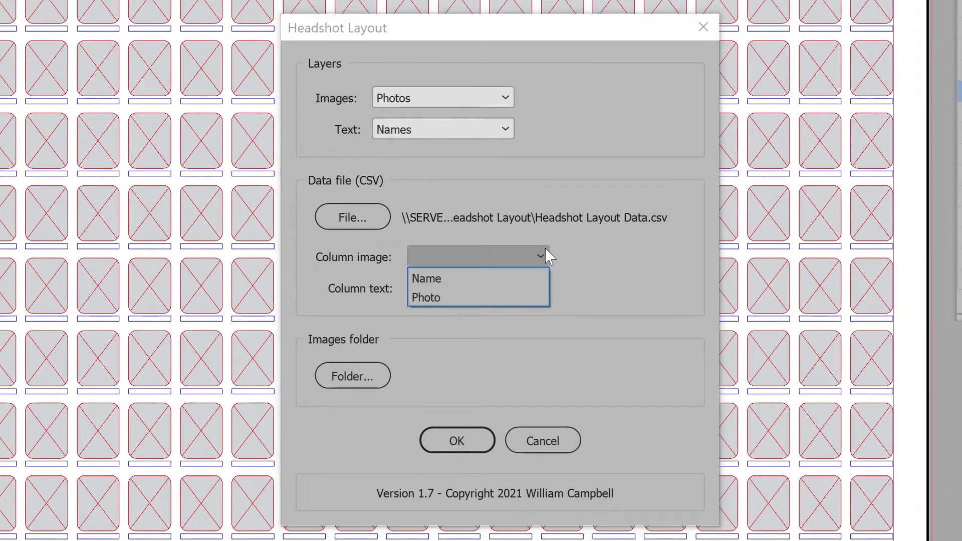
{"action": "left_click", "coordinate": [532, 294]}
{"action": "left_click", "coordinate": [536, 288]}
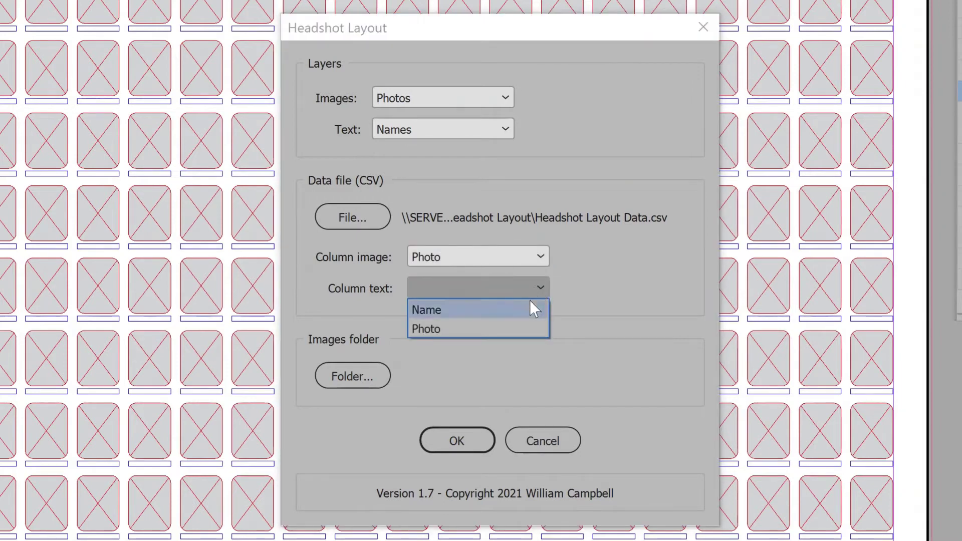
{"action": "left_click", "coordinate": [530, 303]}
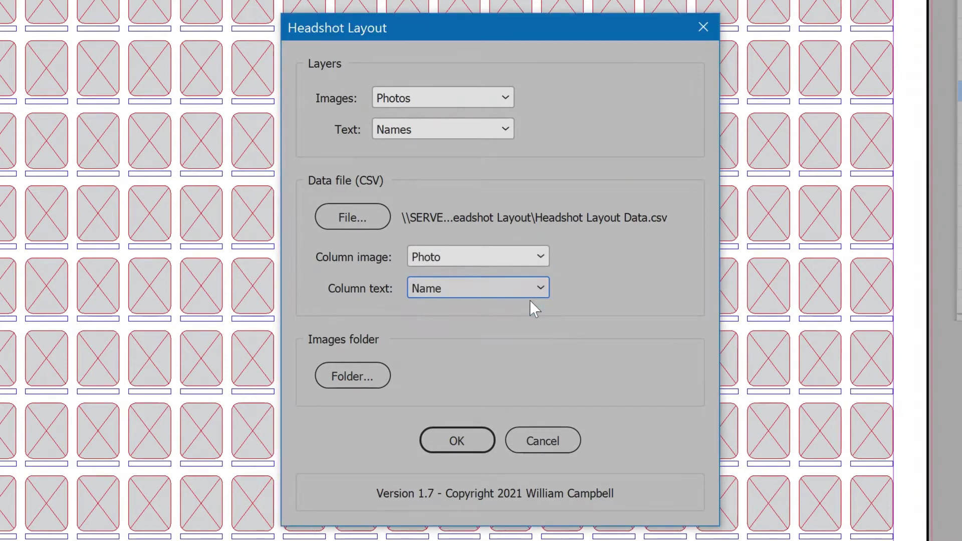
Step: Set the images folder to \\SERVER\mockjobs\Headshot Layout\Links and run the layout on Example 1.indd
{"action": "left_click", "coordinate": [369, 375]}
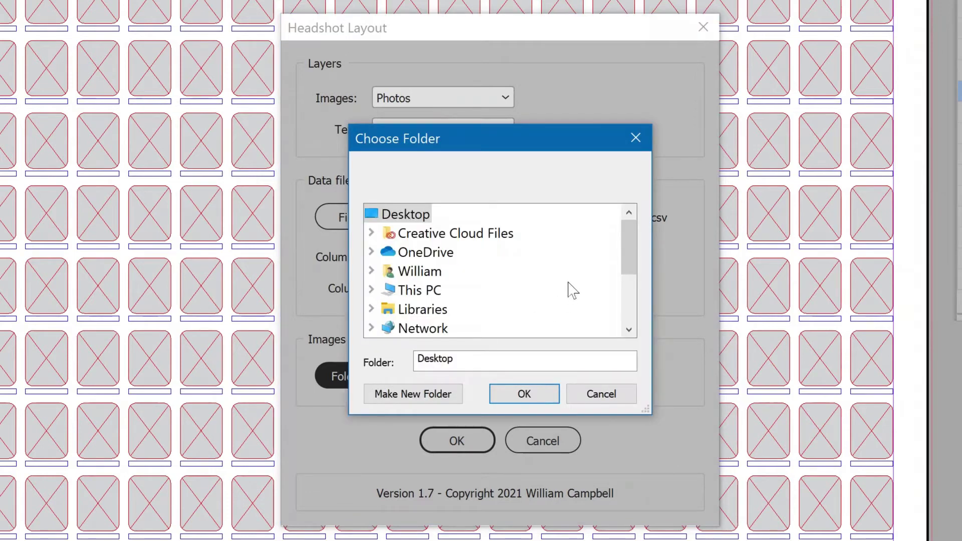
{"action": "left_click", "coordinate": [535, 395]}
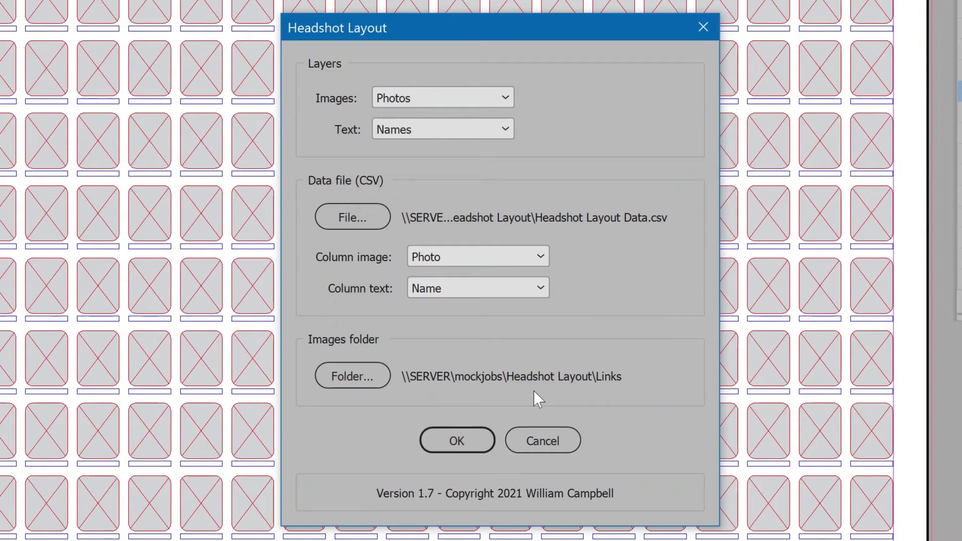
{"action": "left_click", "coordinate": [472, 440]}
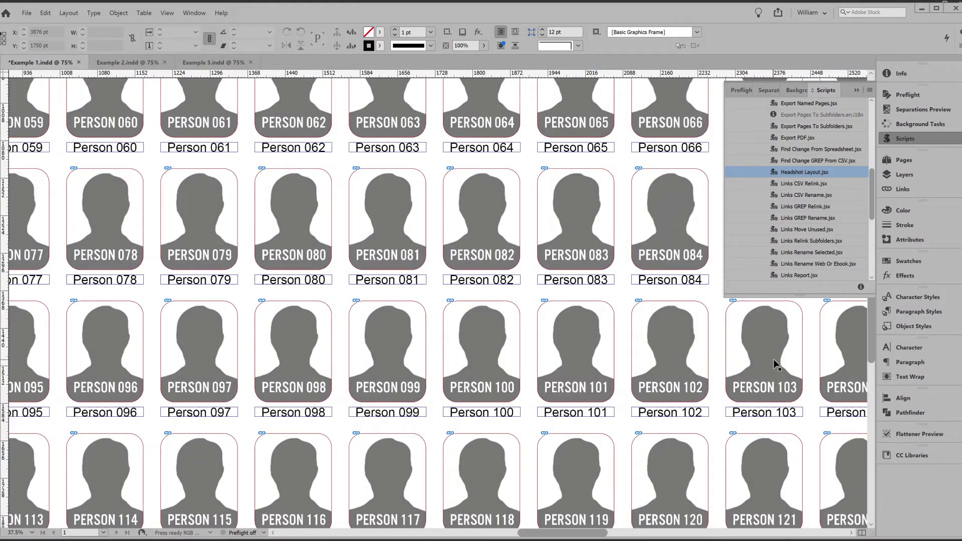
{"action": "key", "text": "ctrl+0"}
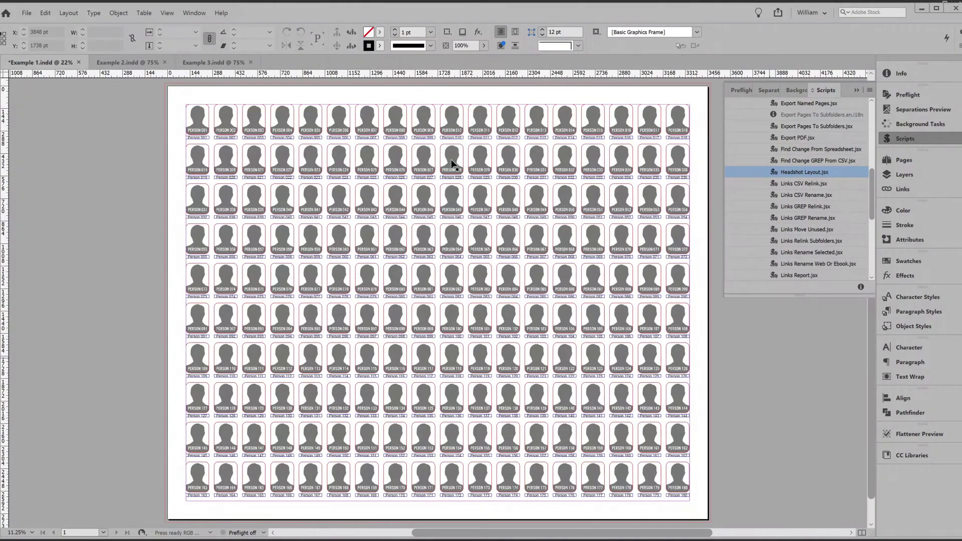
Step: Fill the frames in Example 2.indd by running the Headshot Layout script with the same settings
{"action": "left_click", "coordinate": [127, 62]}
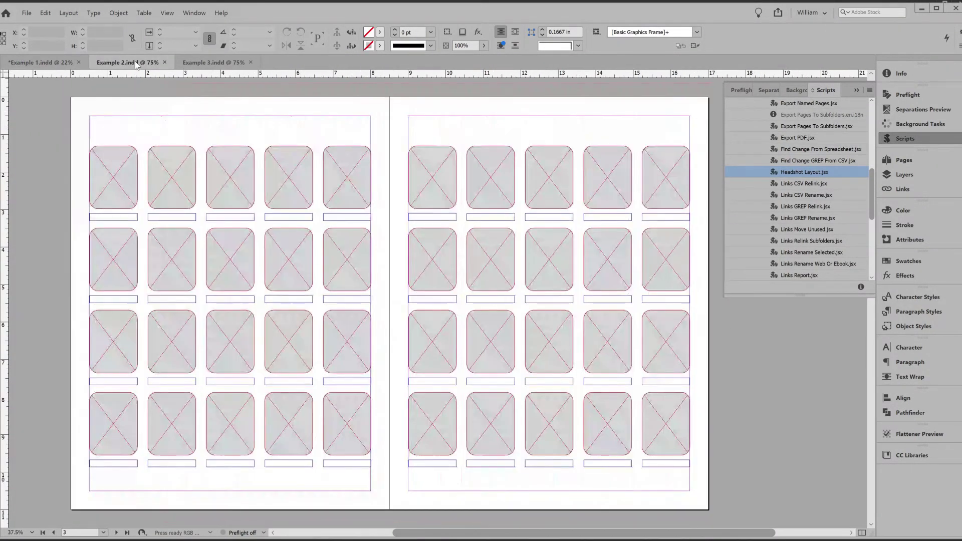
{"action": "double_click", "coordinate": [778, 173]}
{"action": "left_click", "coordinate": [450, 363]}
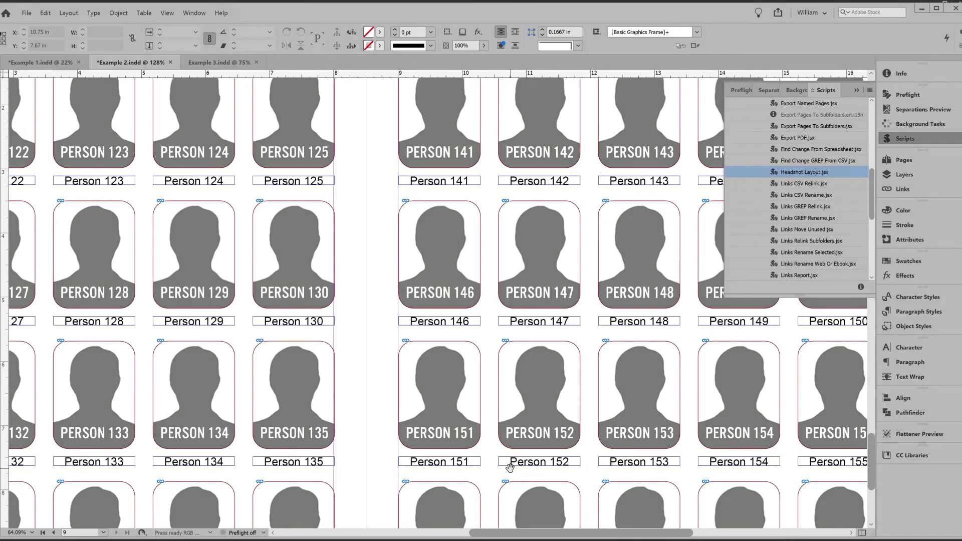
Step: Run the Headshot Layout script with its existing settings on Example 3.indd
{"action": "left_click", "coordinate": [226, 61]}
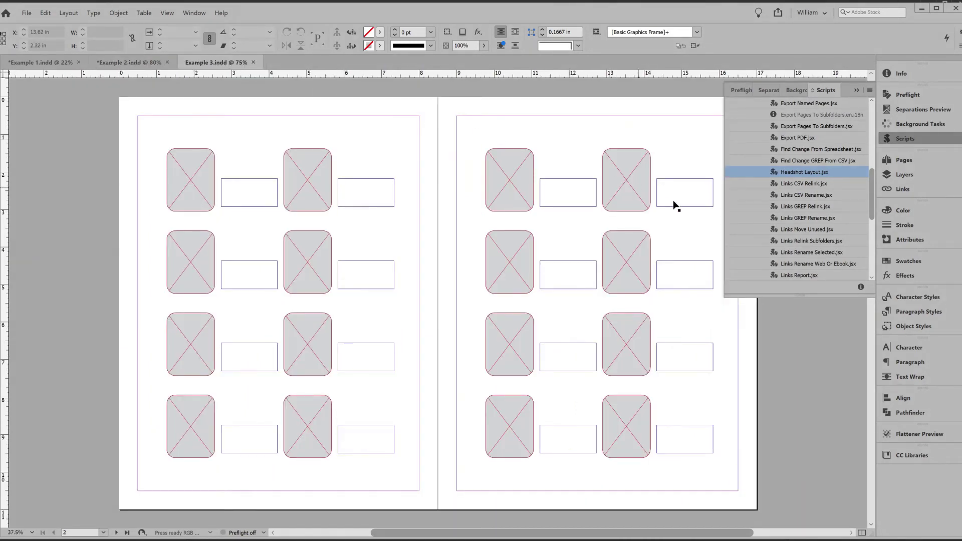
{"action": "double_click", "coordinate": [805, 175]}
{"action": "left_click", "coordinate": [454, 361]}
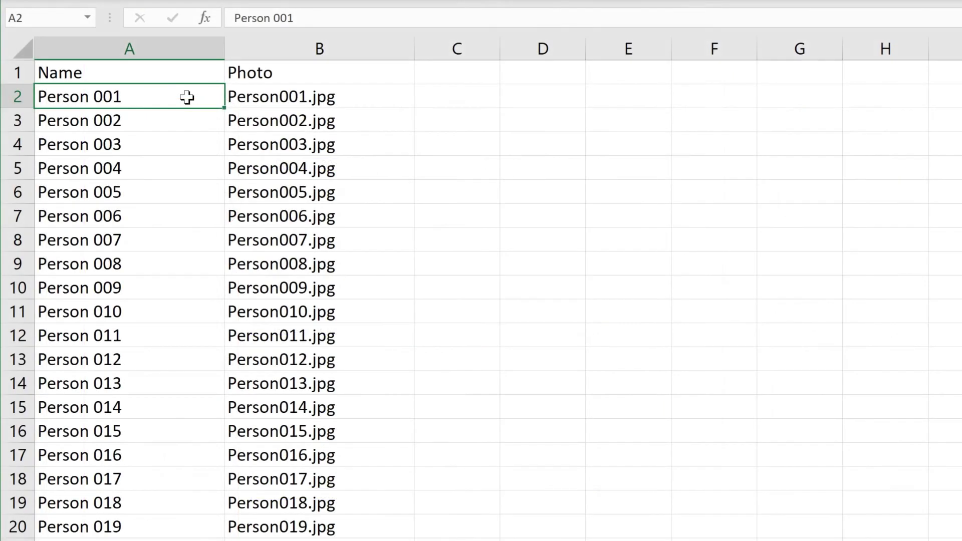
Step: In the CSV data in Excel, add the lines "Title" and "Department" below the name in cell A2
{"action": "key", "text": "F2"}
{"action": "key", "text": "alt+Return"}
{"action": "type", "text": "Title"}
{"action": "key", "text": "alt+Return"}
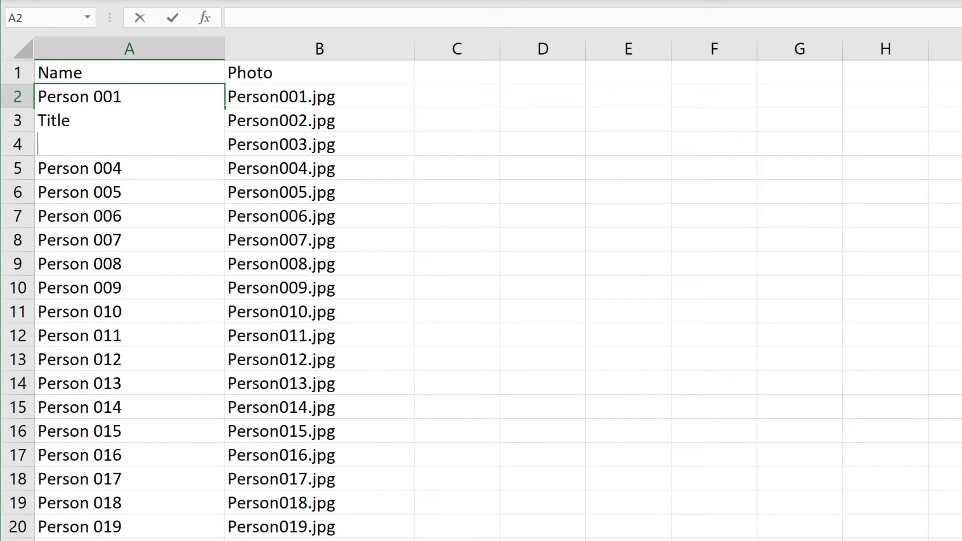
{"action": "type", "text": "Department"}
{"action": "key", "text": "Return"}
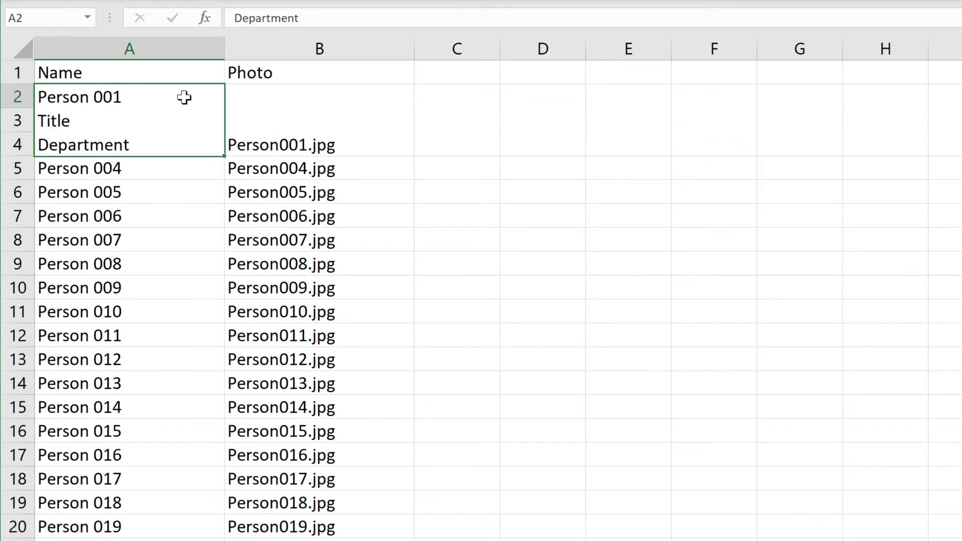
Step: Add the lines "Manager" and "Quality Control" below the name in cell A3
{"action": "type", "text": "Manager"}
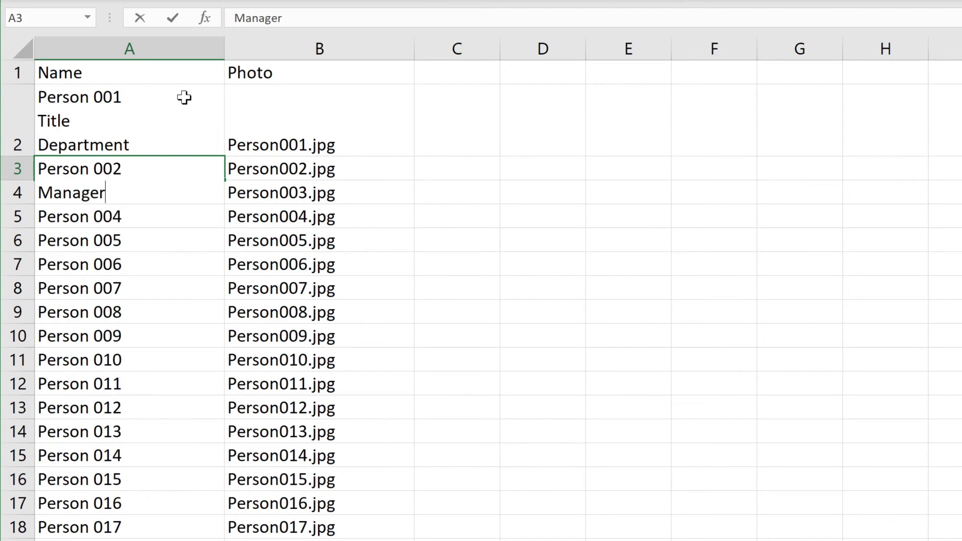
{"action": "key", "text": "alt+Return"}
{"action": "type", "text": "Q"}
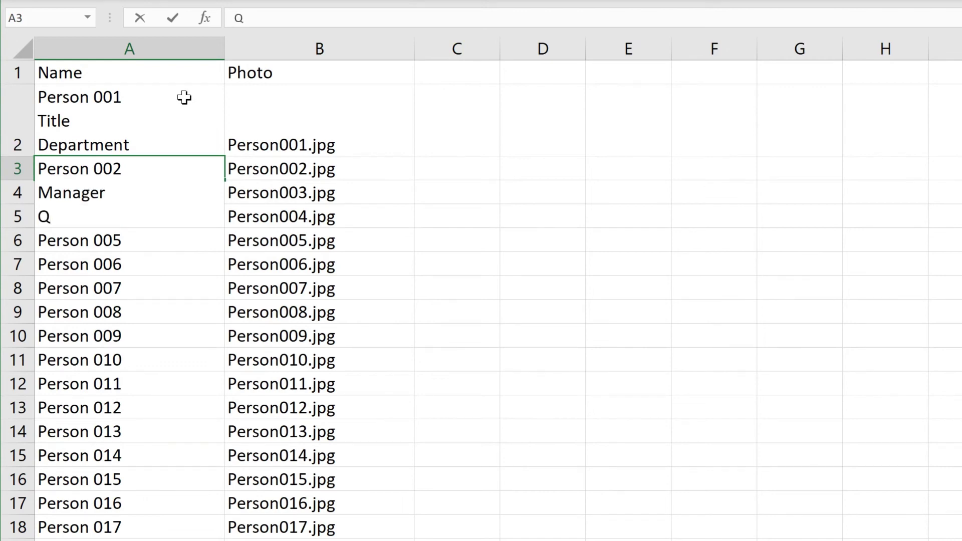
{"action": "type", "text": "uality Control"}
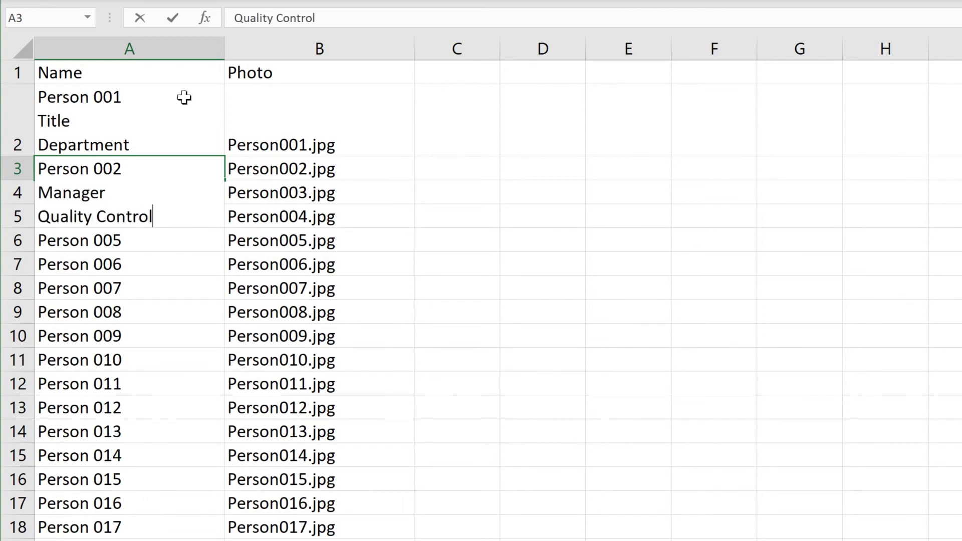
{"action": "key", "text": "ctrl+Return"}
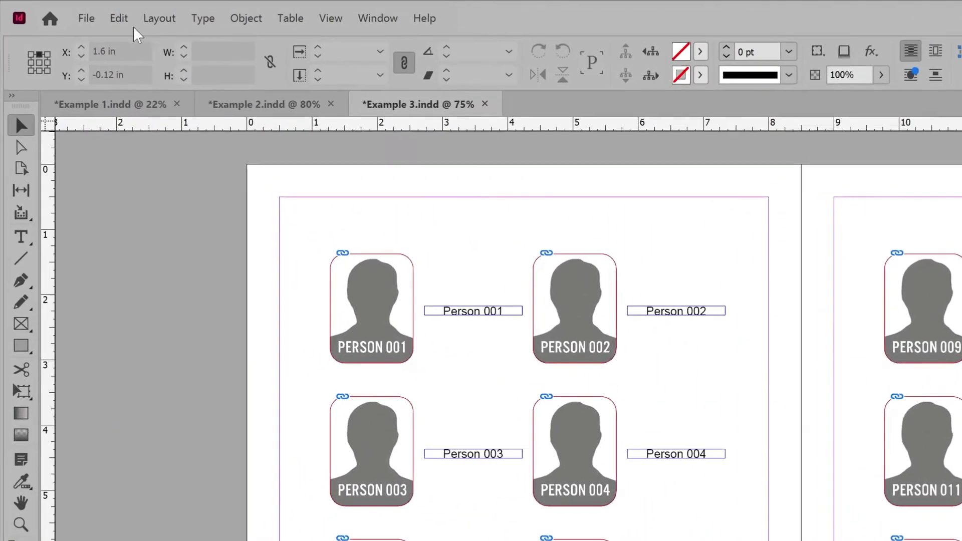
Step: Back in InDesign, undo the headshot layout in Example 3.indd and rerun the script with the same settings
{"action": "left_click", "coordinate": [118, 17]}
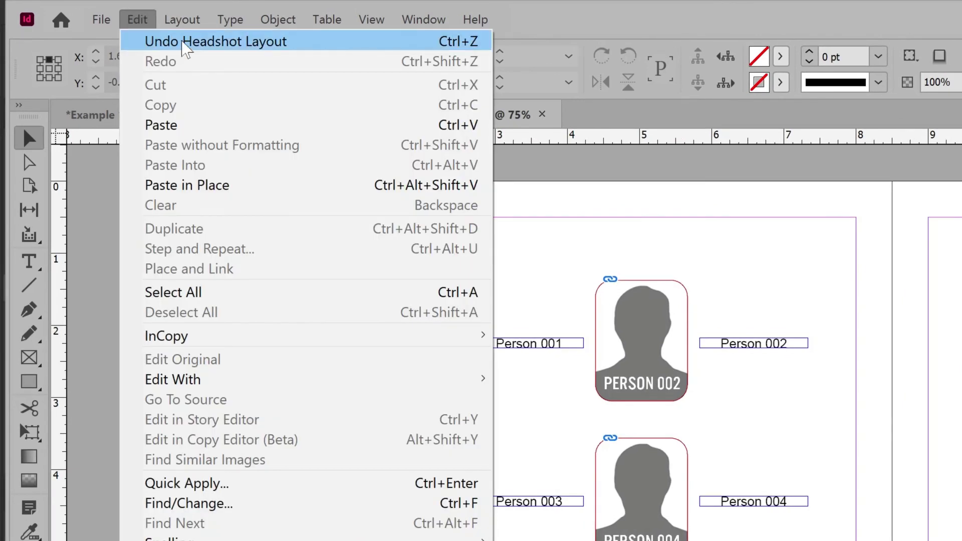
{"action": "left_click", "coordinate": [184, 43]}
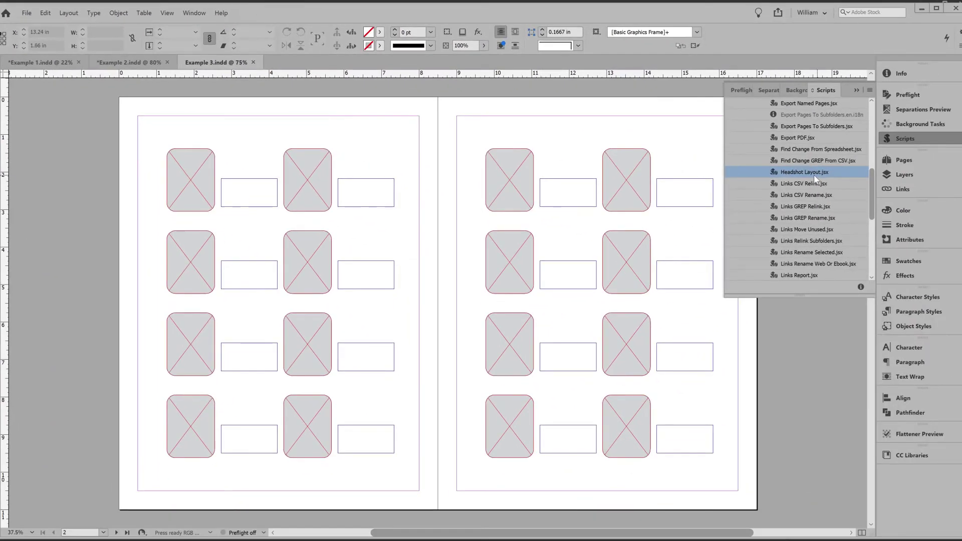
{"action": "double_click", "coordinate": [811, 173]}
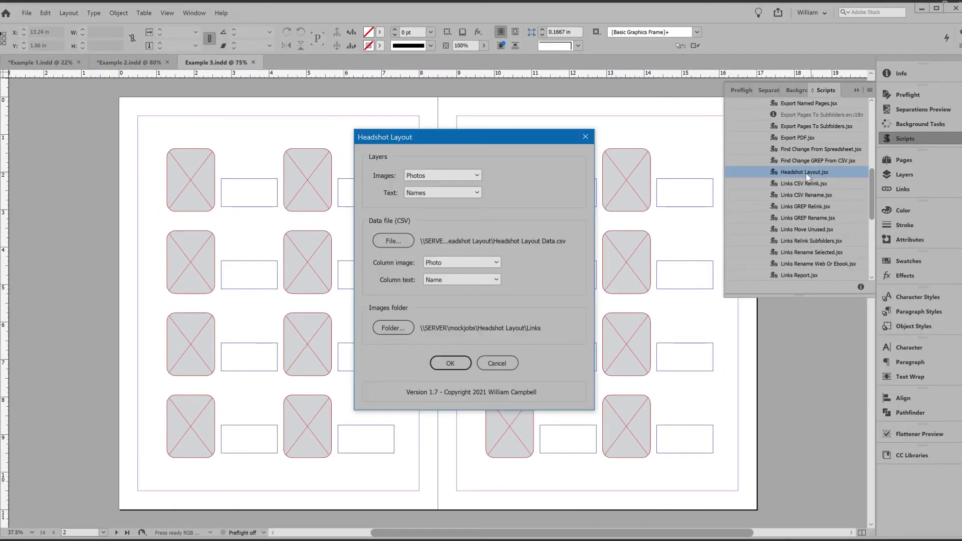
{"action": "left_click", "coordinate": [456, 364]}
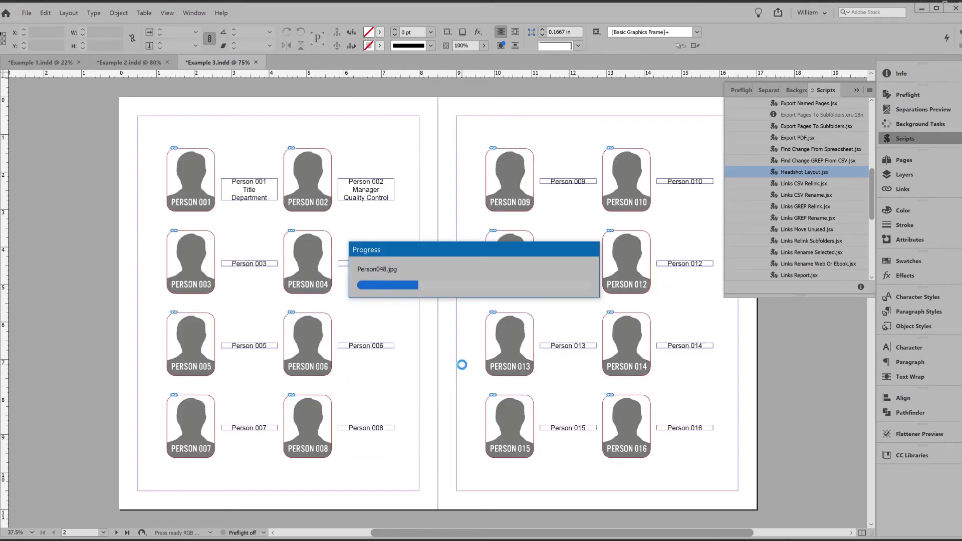